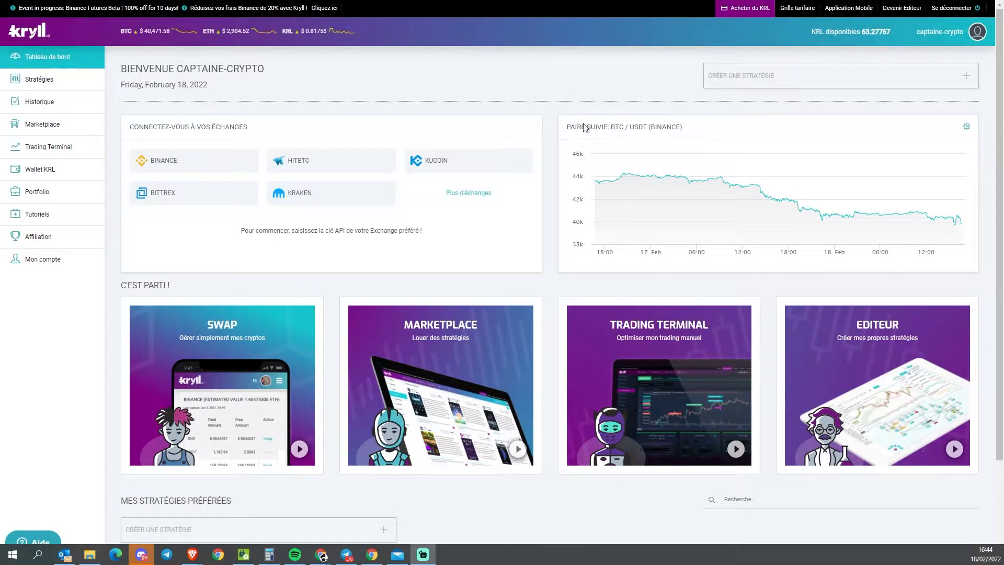
Open the account page's exchange connections and select Binance to bring up its API key and secret form
click(47, 260)
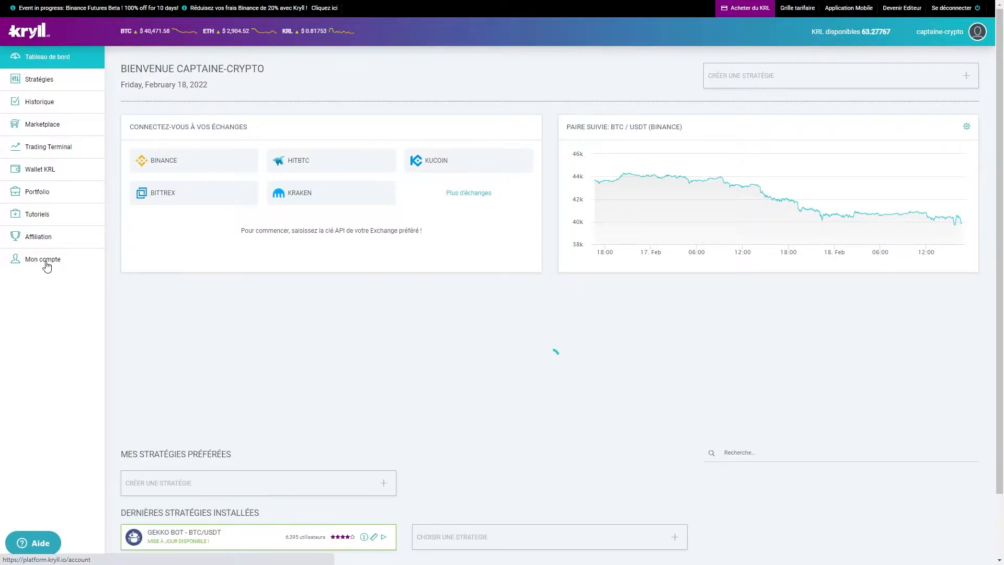
scroll(680, 355, down, 3)
scroll(706, 343, up, 1)
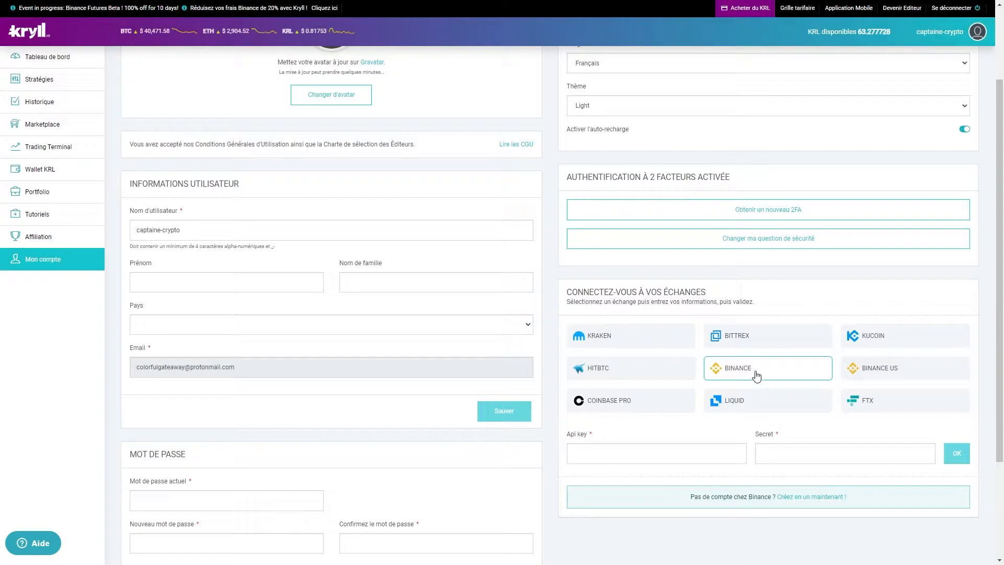
drag(568, 434, 598, 436)
click(833, 457)
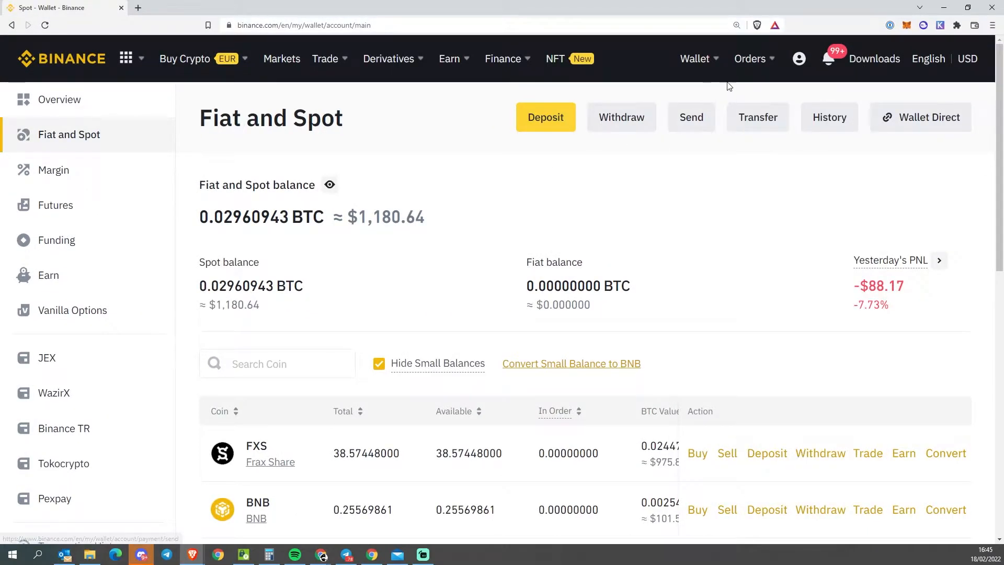
Switch to Binance, dismiss the profile customization prompt and open API Management for the account
mouse_move(799, 59)
click(844, 177)
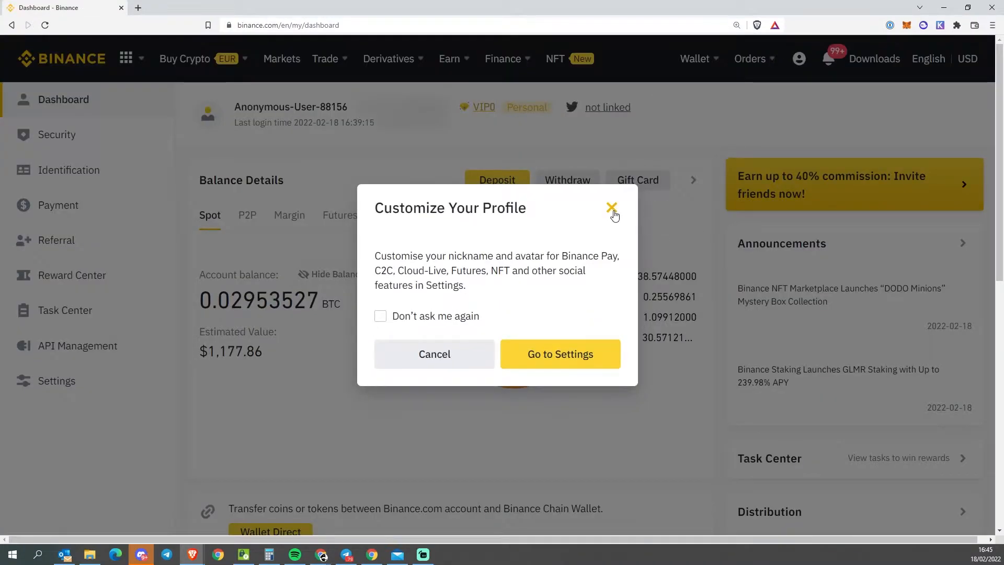
click(612, 208)
mouse_move(798, 60)
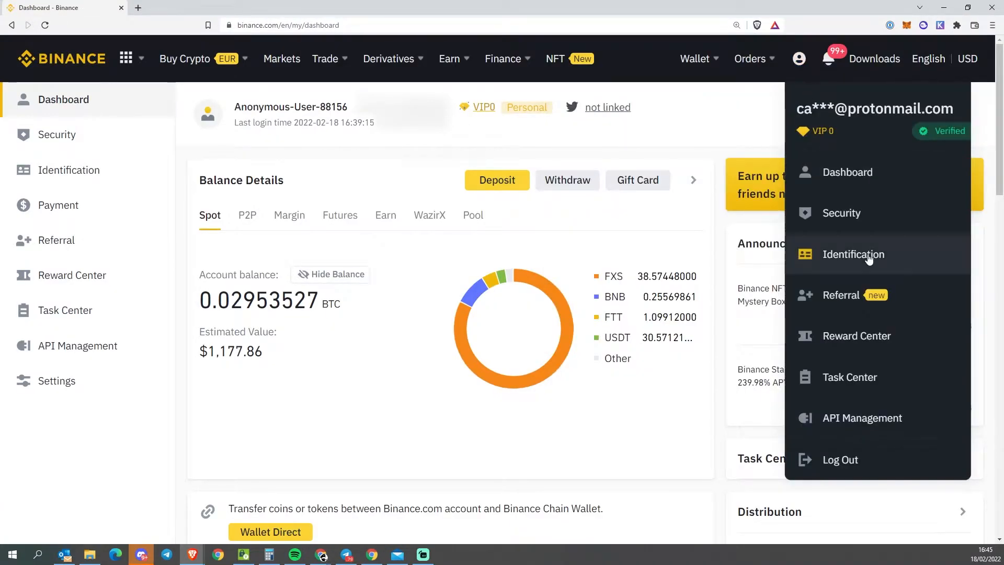
click(850, 429)
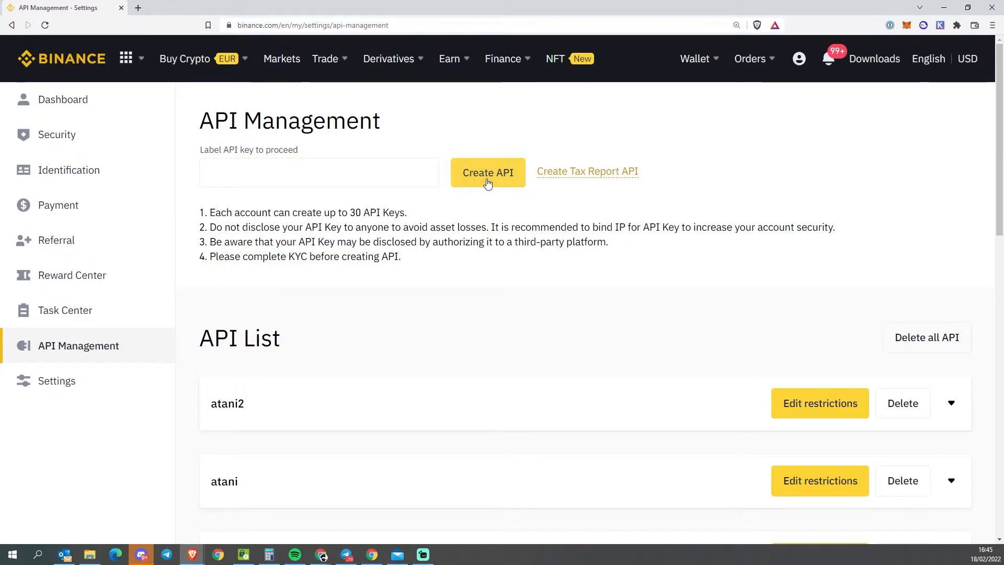
Create an API key labelled "kryllgiveaway" and proceed to the authenticator code entry in the security verification
click(379, 168)
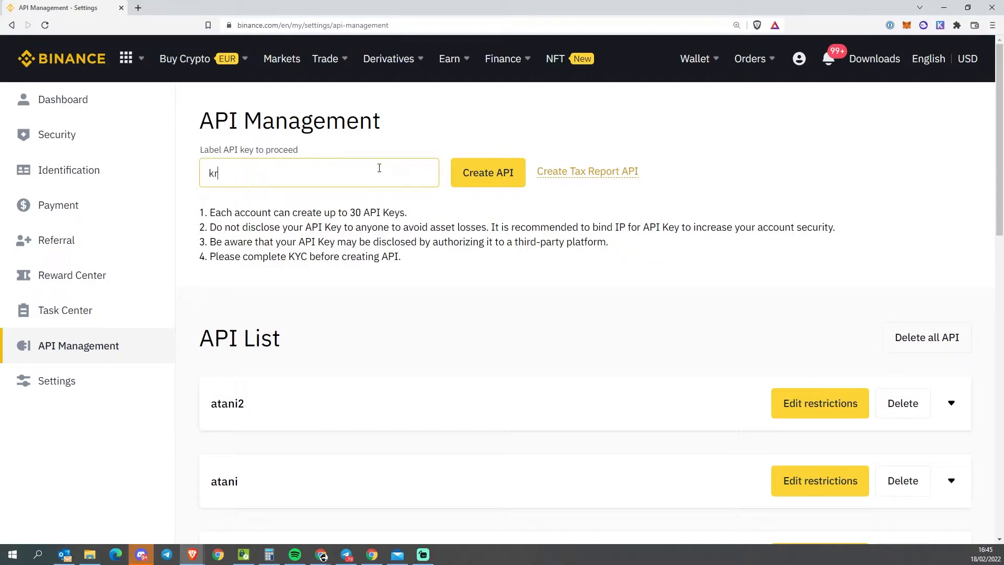
text(kryllgiveawz)
key(BackSpace)
text(wa)
key(ctrl+a)
click(506, 175)
drag(547, 305, 572, 306)
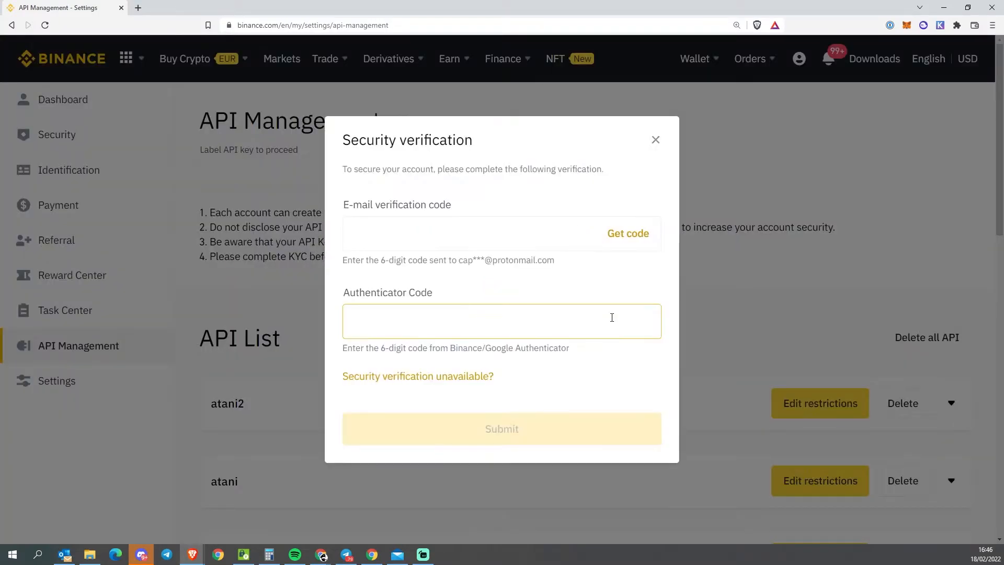
click(612, 317)
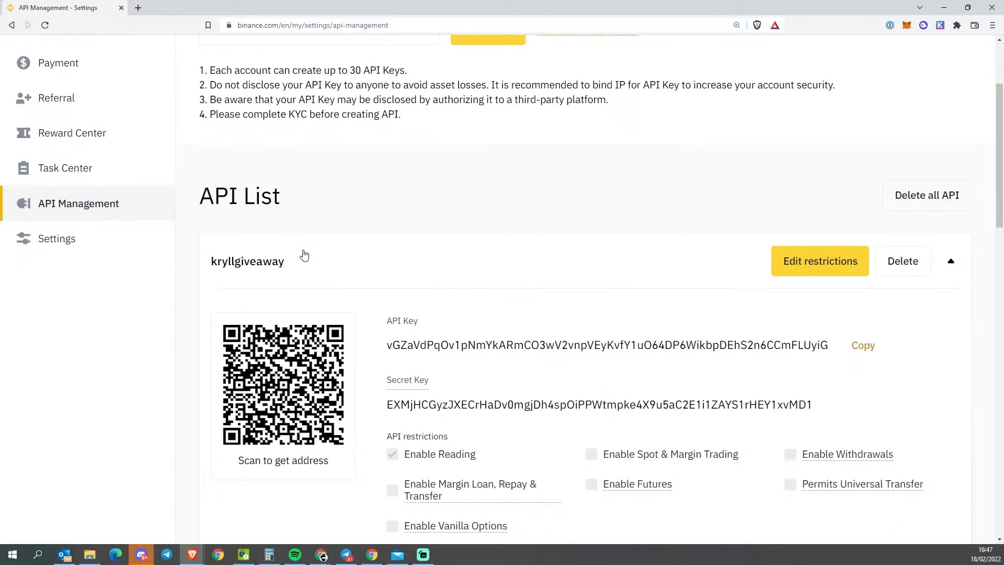
Enable Spot & Margin Trading and Futures for the kryllgiveaway key, save the restrictions, and copy its API key
scroll(302, 254, down, 4)
scroll(482, 236, up, 3)
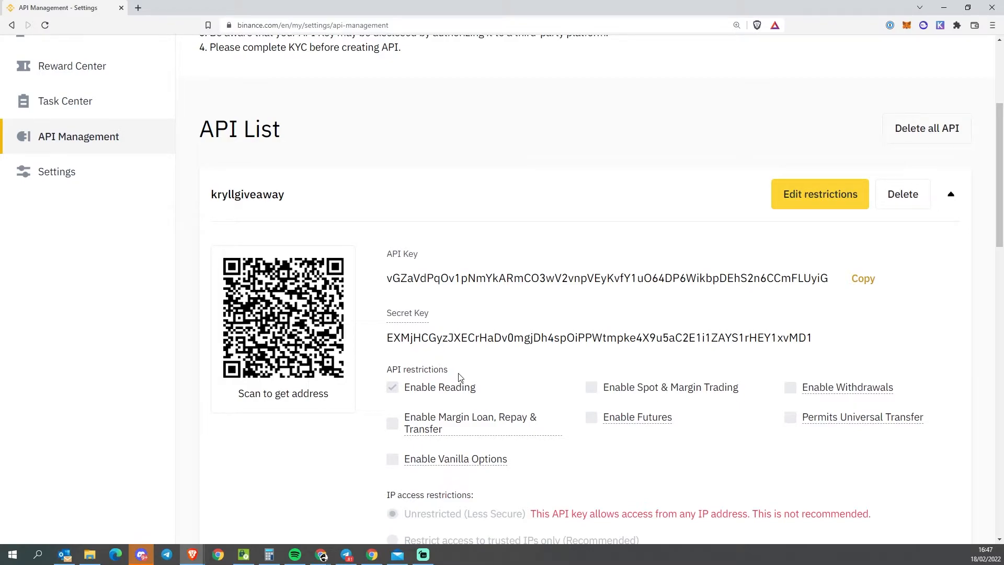
click(814, 207)
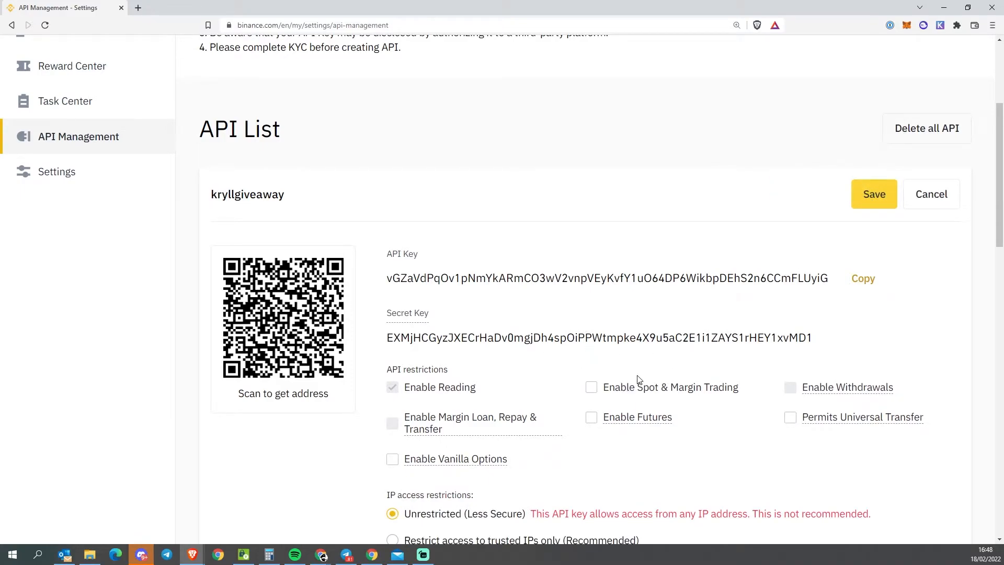
click(592, 388)
click(597, 419)
scroll(633, 380, down, 1)
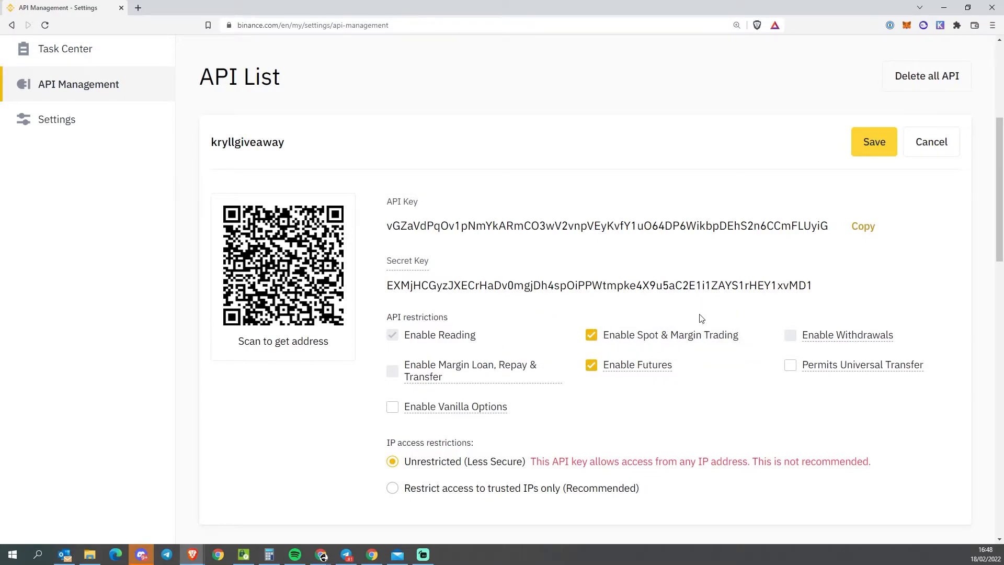
click(874, 142)
key(Return)
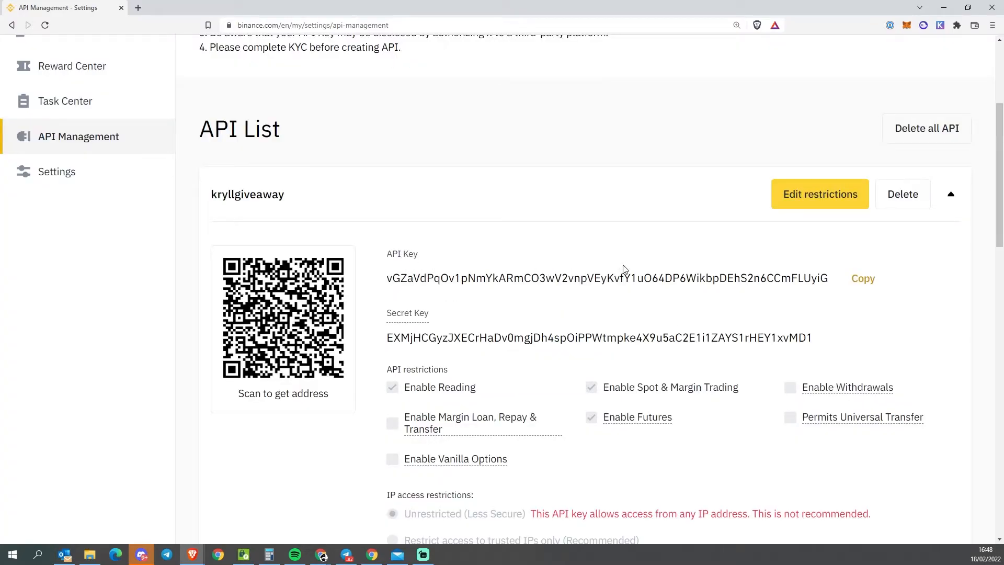
click(863, 279)
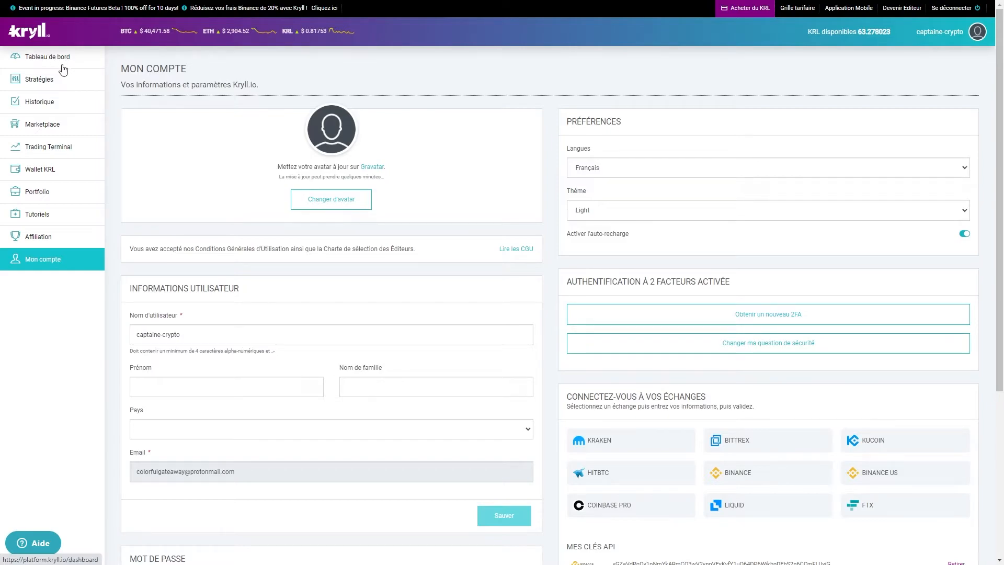
Switch to Kryll and open the Trading Terminal to view its price chart and positions section
click(78, 152)
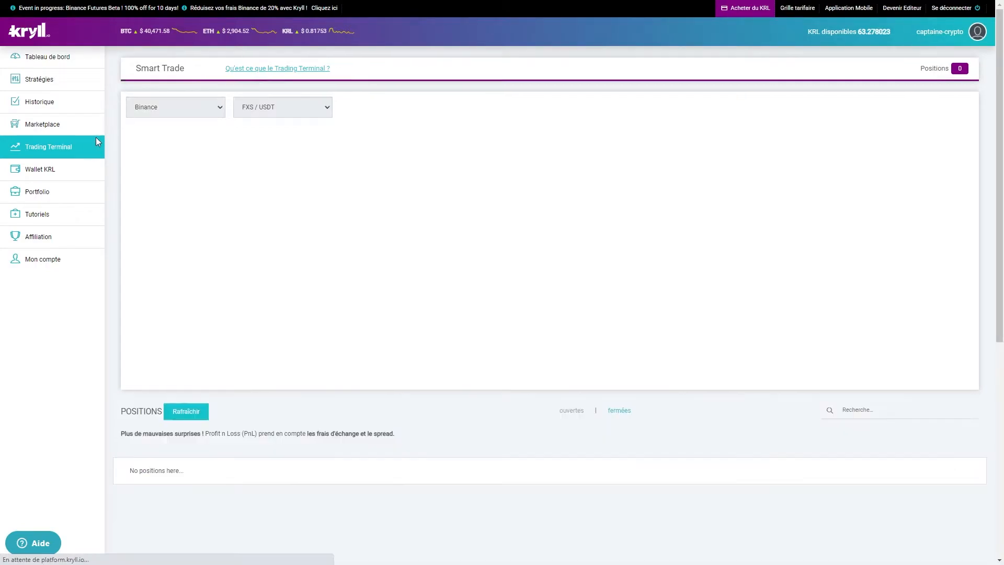
scroll(95, 142, down, 1)
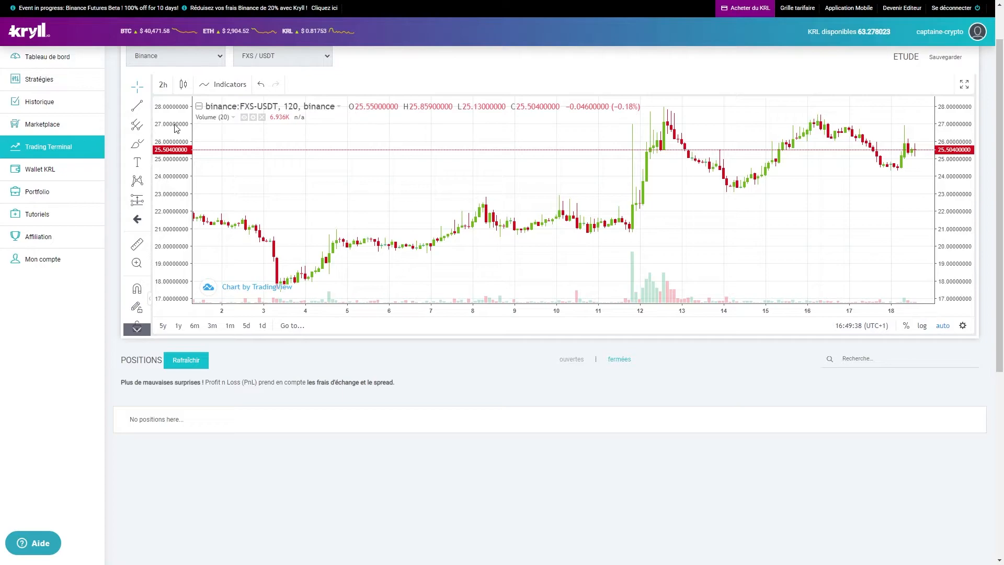
scroll(96, 165, down, 2)
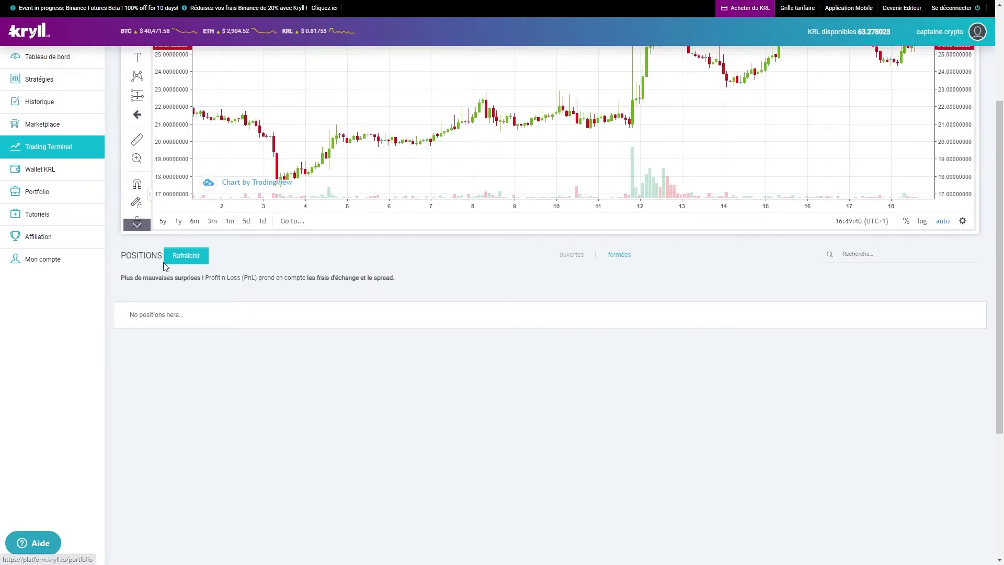
scroll(201, 277, up, 3)
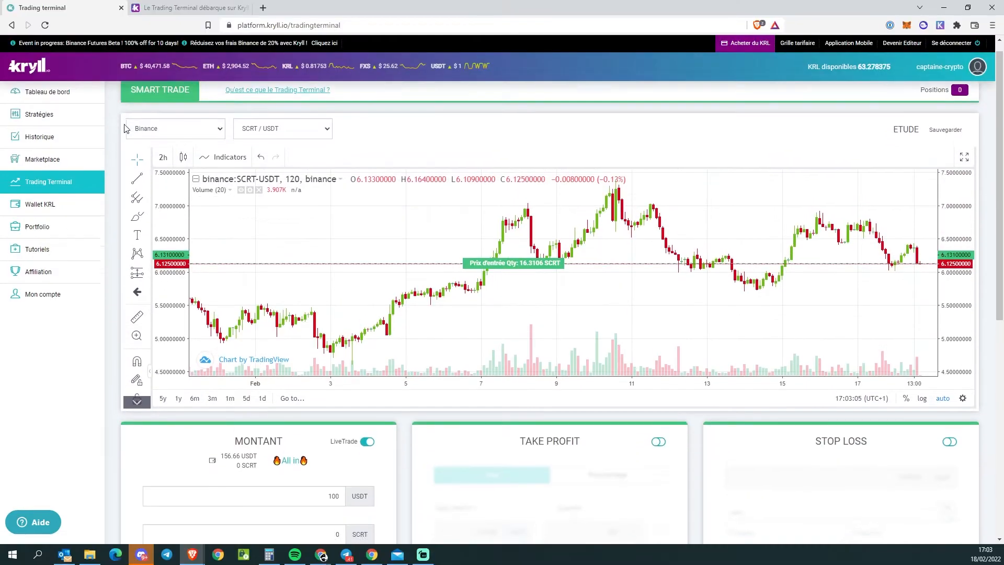
scroll(152, 117, up, 1)
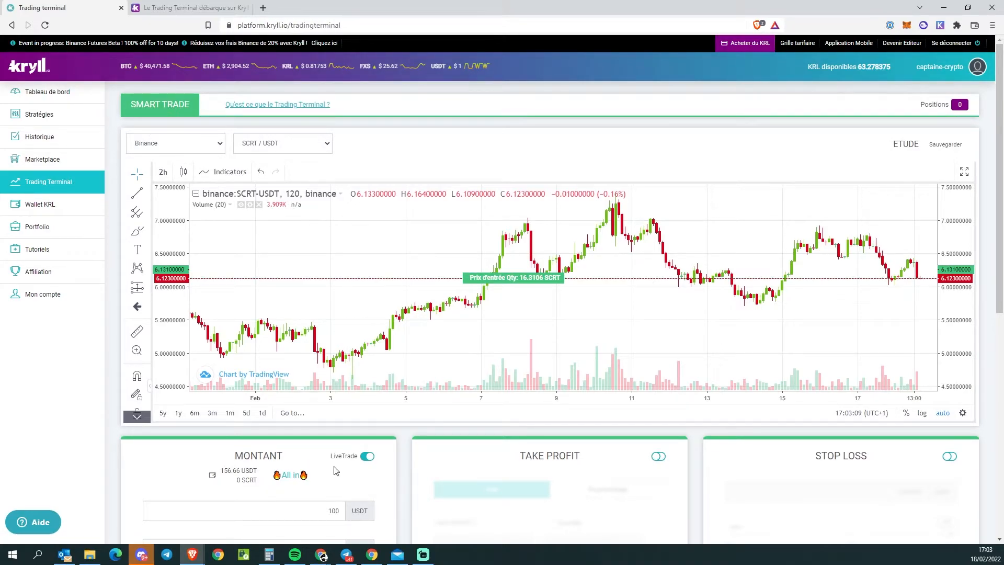
Set the SCRT/USDT smart trade amount to the entire USDT balance with the All in option
scroll(335, 468, down, 3)
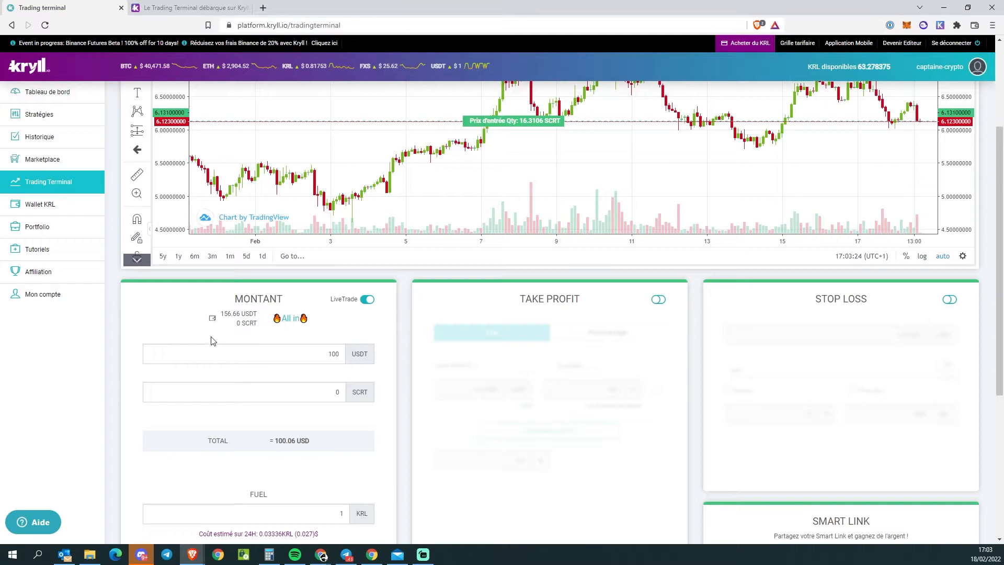
click(293, 319)
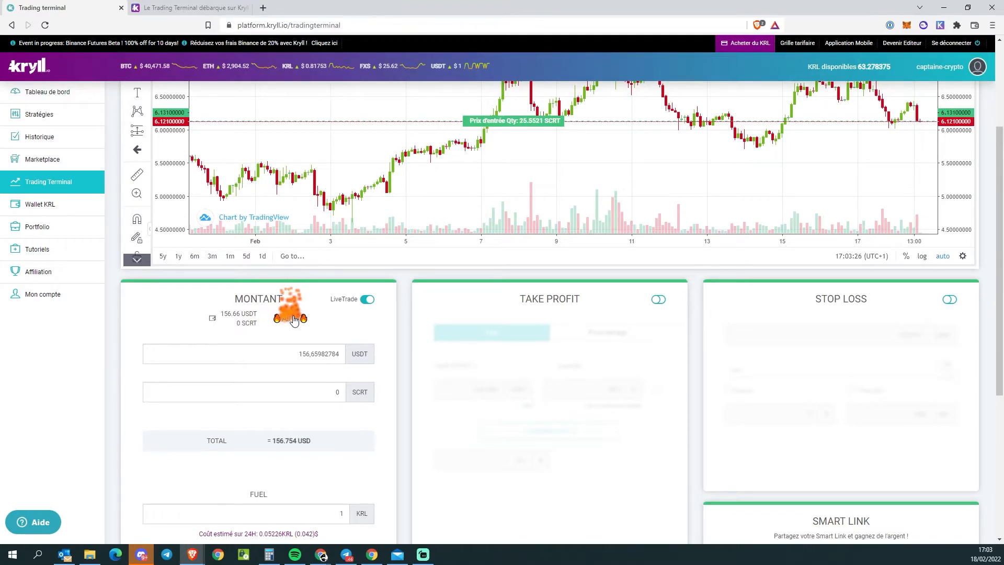
scroll(294, 320, up, 3)
scroll(363, 375, down, 5)
scroll(404, 451, down, 4)
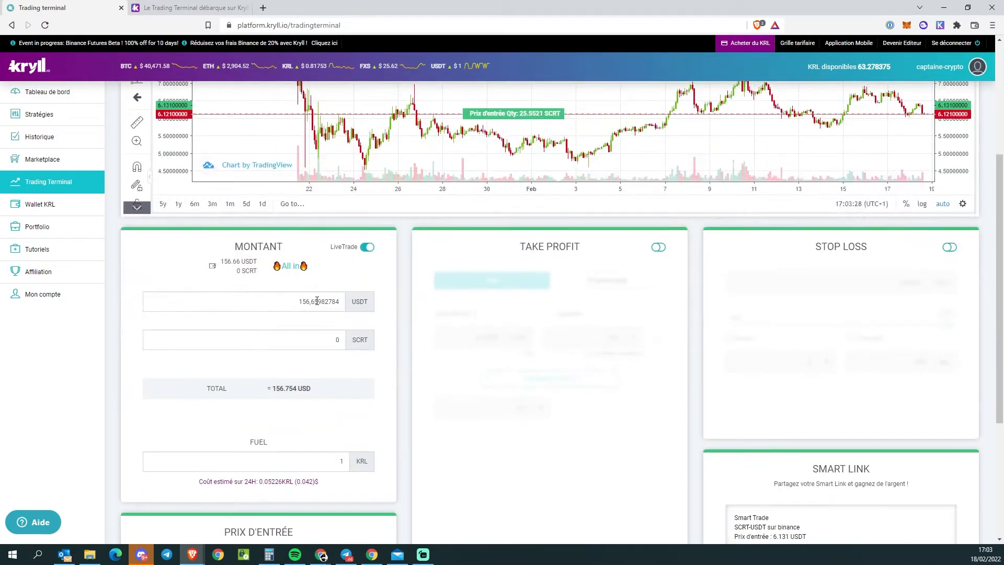
Move the entry price line on the SCRT/USDT chart to about 6.06 USDT as a limit entry
scroll(345, 385, down, 3)
scroll(345, 383, up, 7)
drag(597, 282, 393, 265)
drag(467, 284, 473, 282)
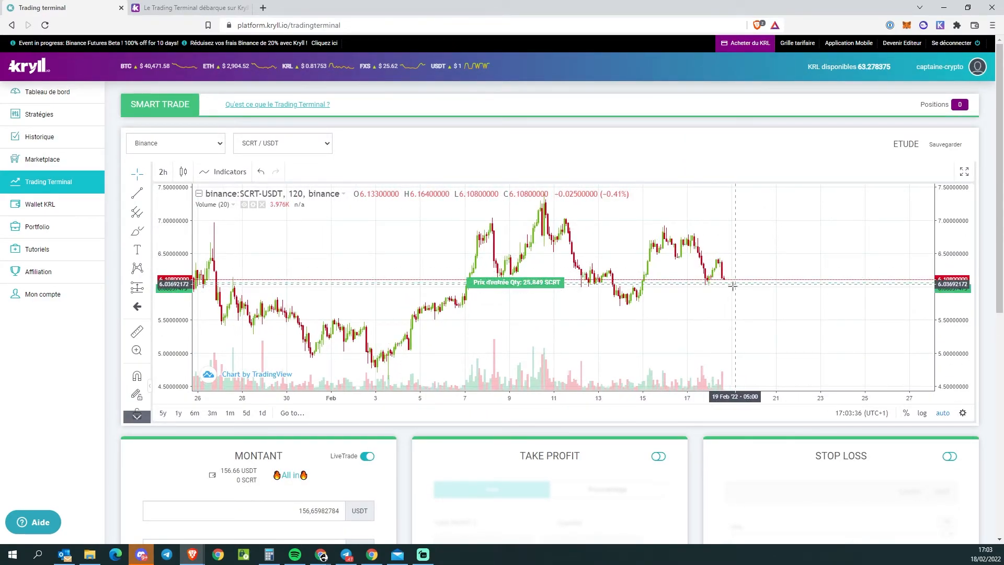
Enable Take Profit and move the Take profit 1 line on the chart to about 6.636 USDT
scroll(669, 254, down, 4)
click(660, 248)
scroll(649, 267, up, 4)
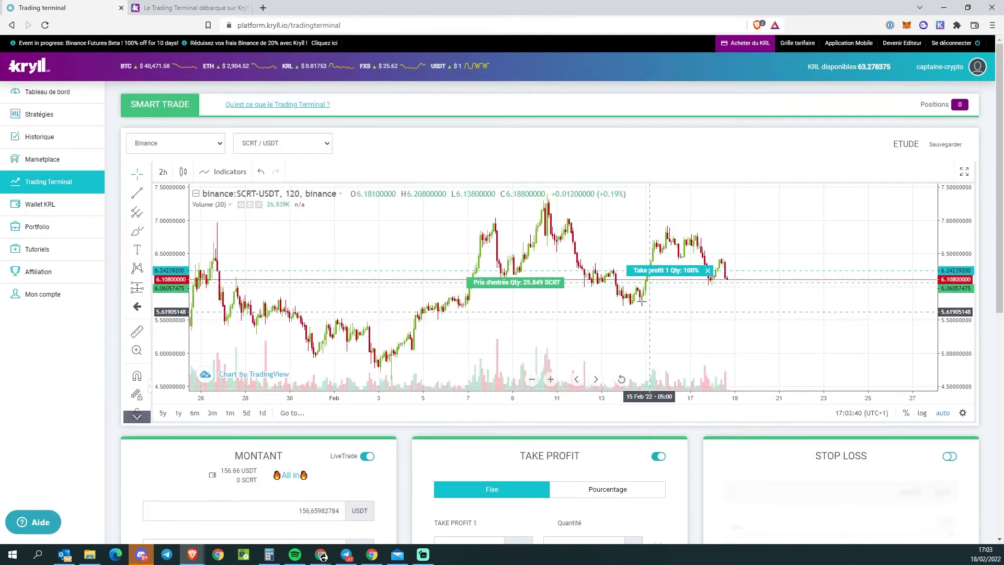
drag(638, 275, 637, 247)
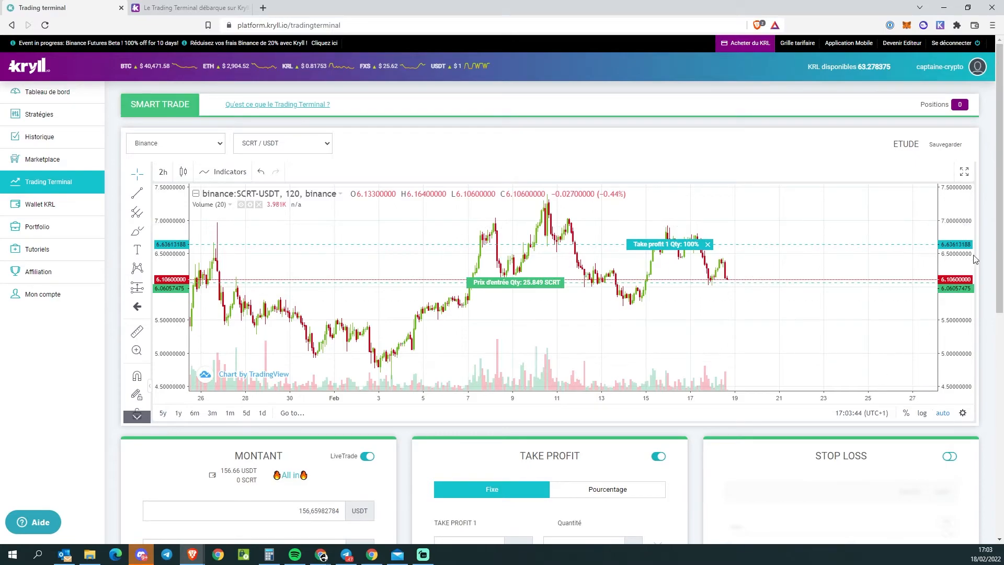
Enable Stop Loss and move its line on the chart to about 5.55 USDT
scroll(744, 465, down, 2)
scroll(778, 406, down, 2)
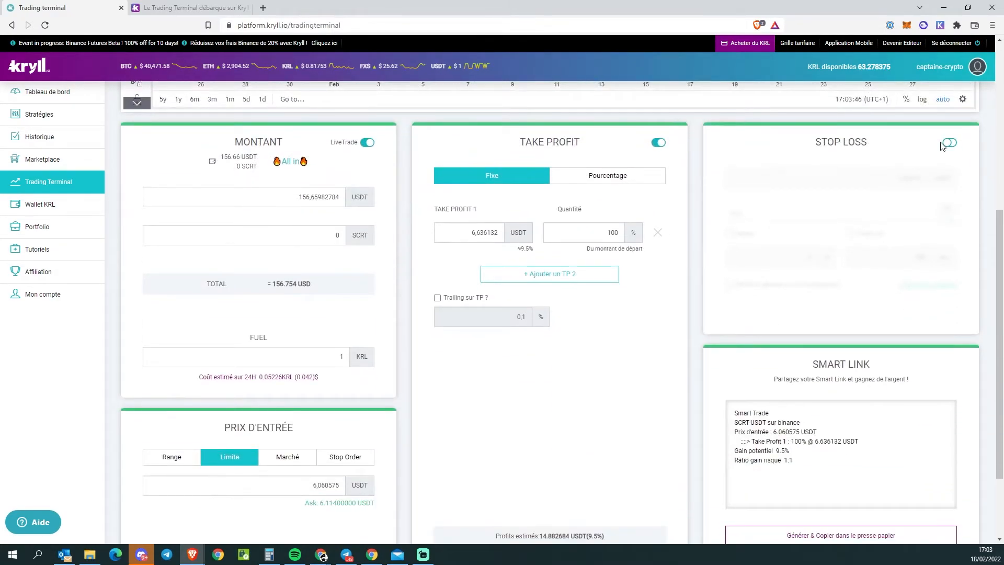
click(948, 142)
scroll(949, 149, up, 6)
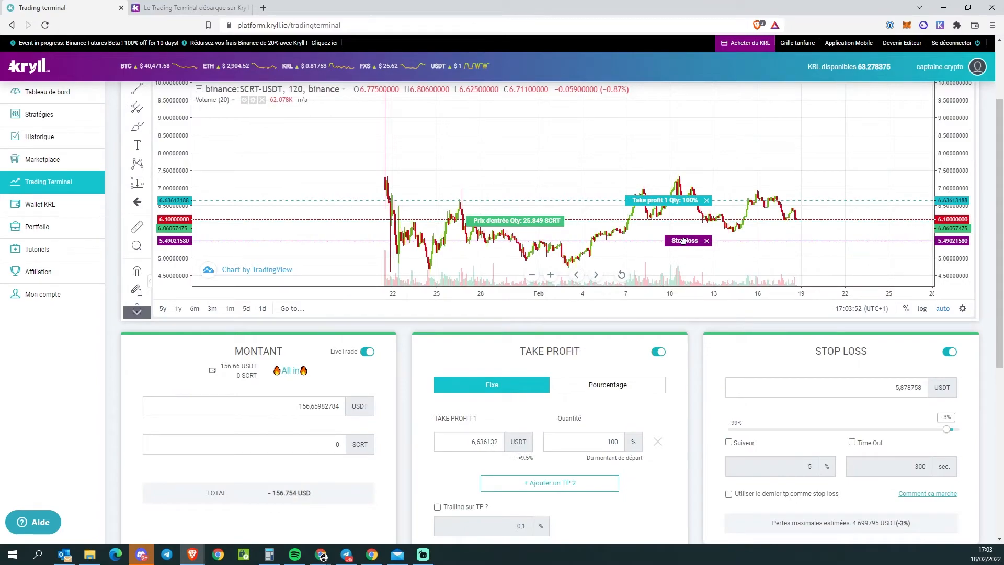
drag(685, 241, 685, 239)
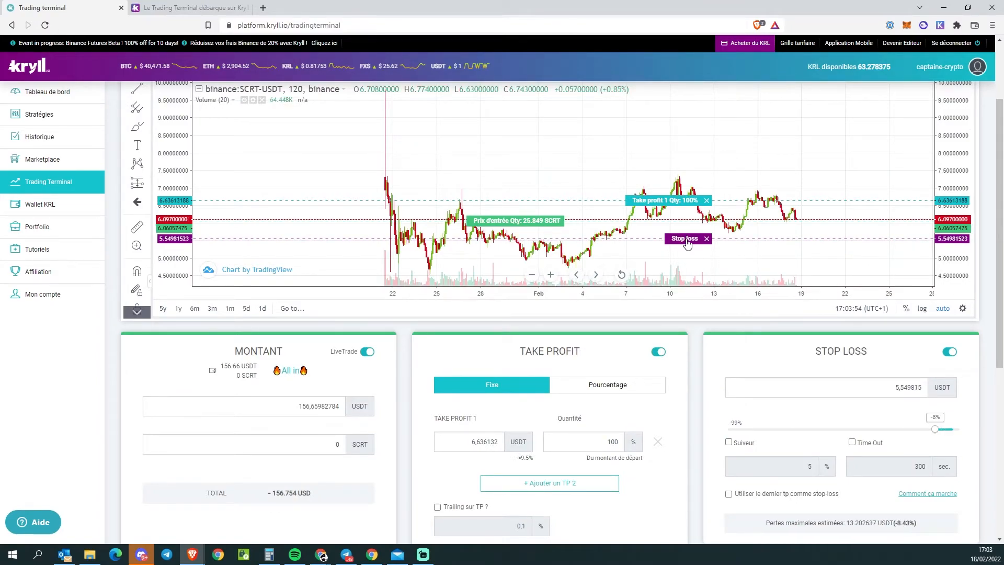
Review the trade settings, launch the SCRT/USDT smart trade with confirmation, and return to the dashboard
scroll(738, 373, down, 4)
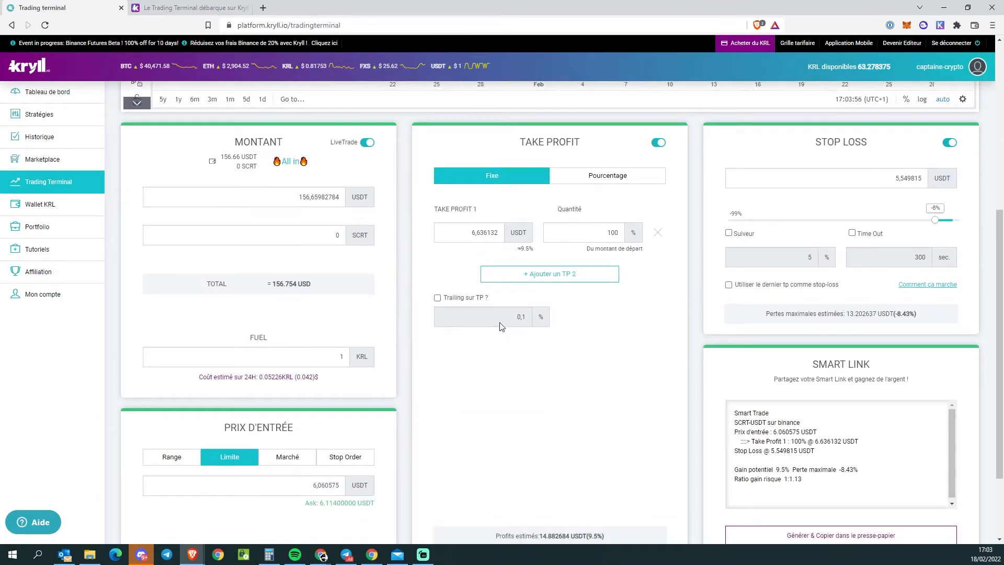
scroll(575, 361, down, 2)
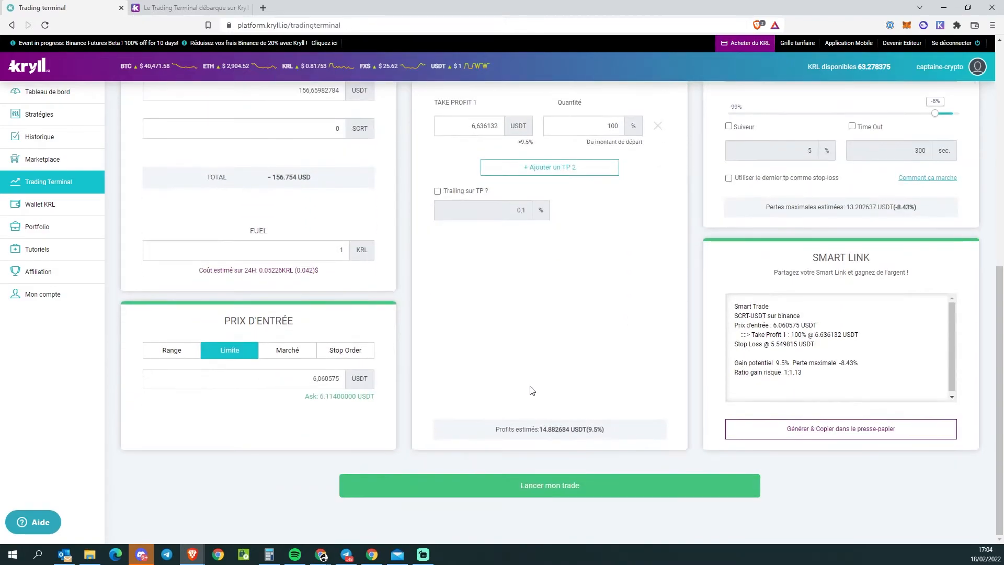
scroll(622, 434, up, 3)
scroll(630, 460, down, 2)
scroll(632, 464, down, 1)
click(621, 482)
click(530, 361)
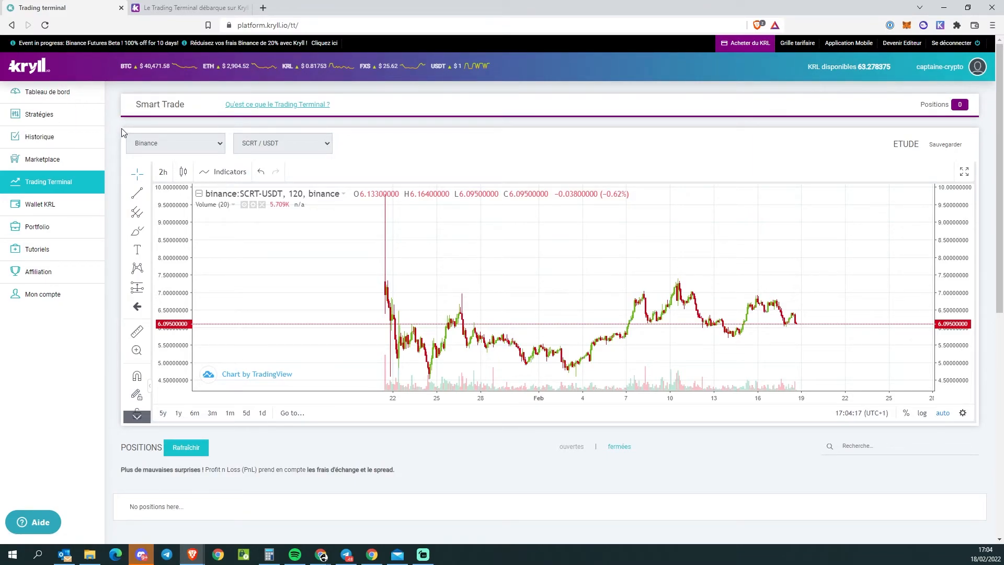
click(69, 95)
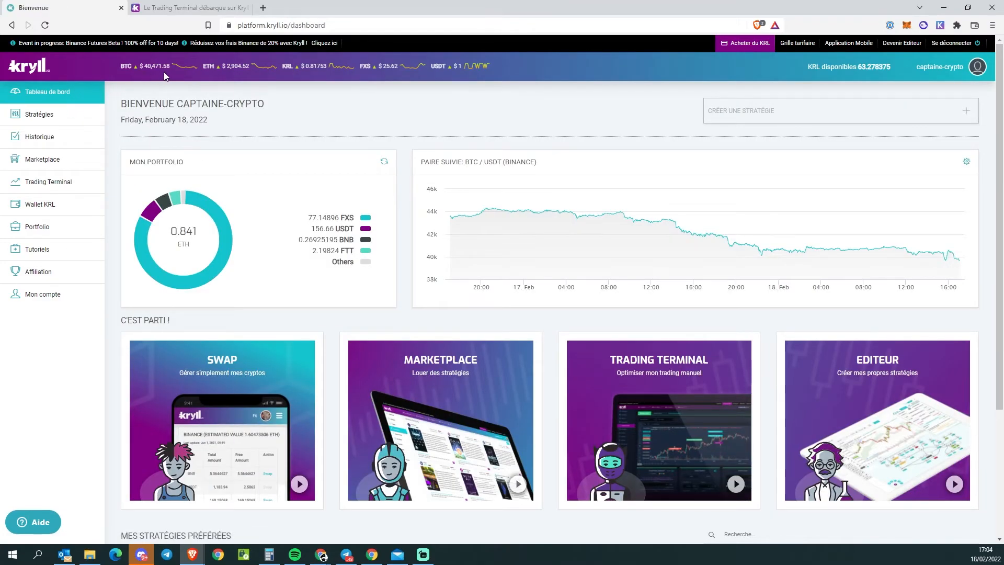